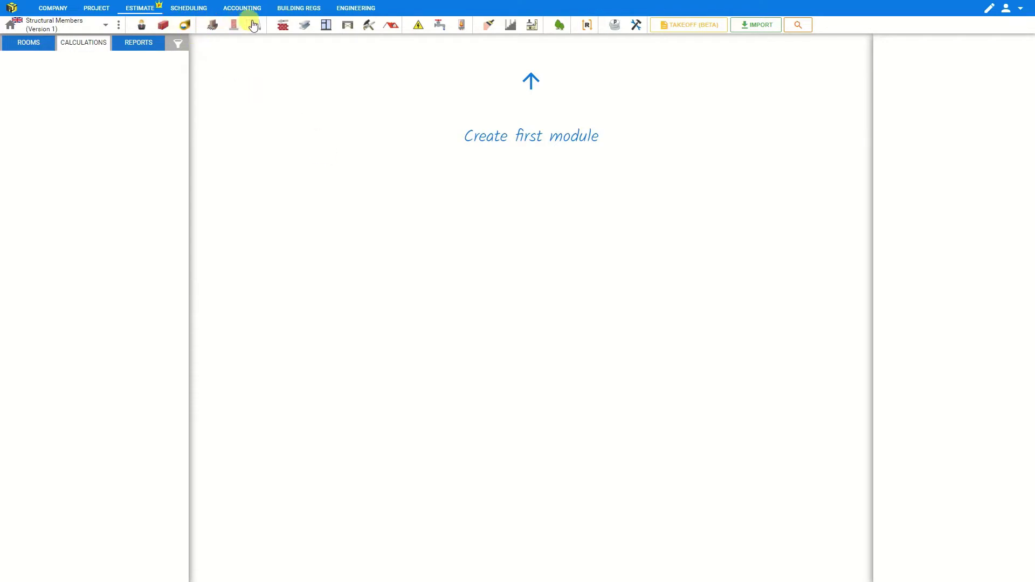
Add a Flitch Beam module from the Timber Beams list in Structural Members
left_click(306, 26)
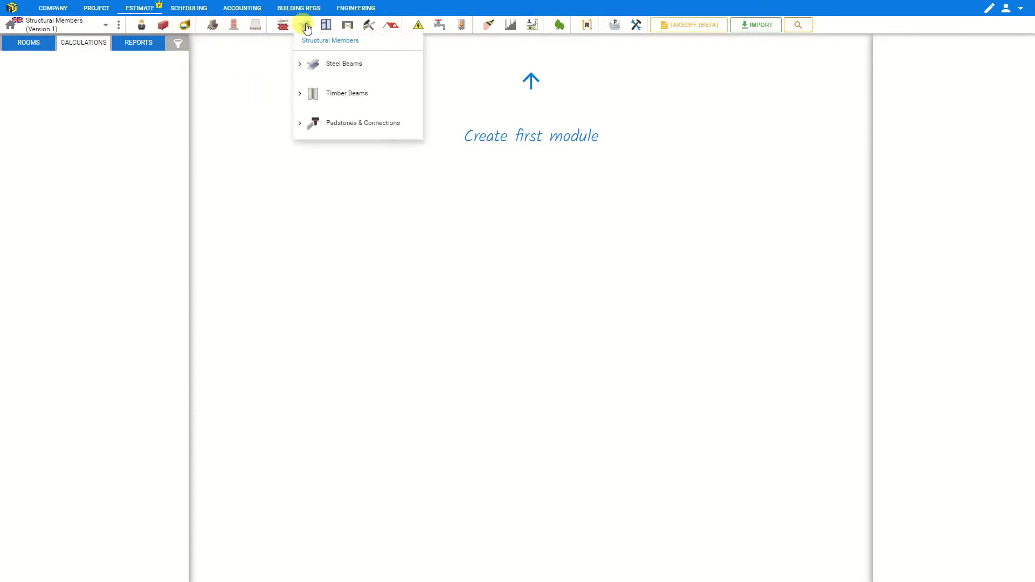
left_click(301, 95)
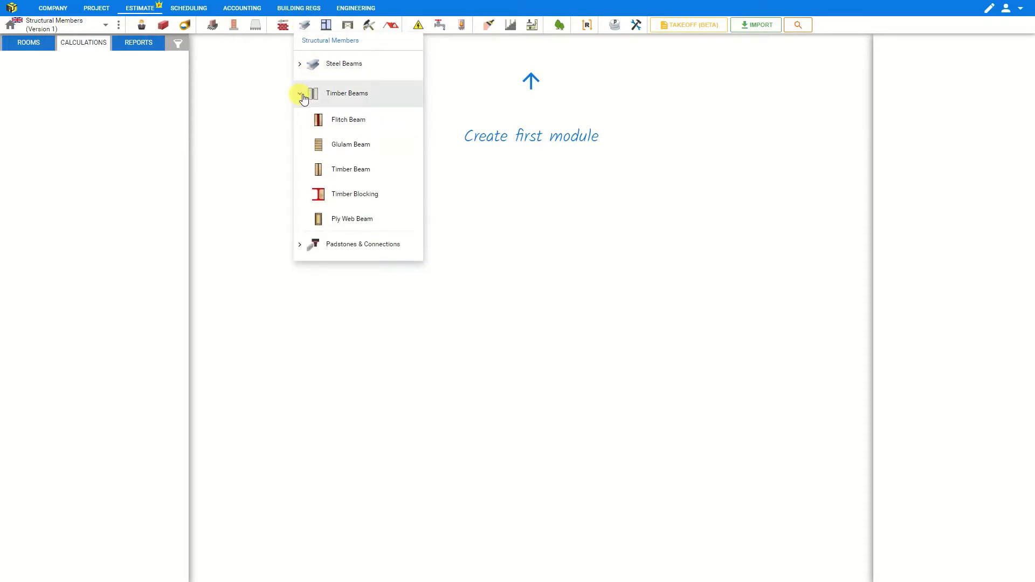
left_click(357, 123)
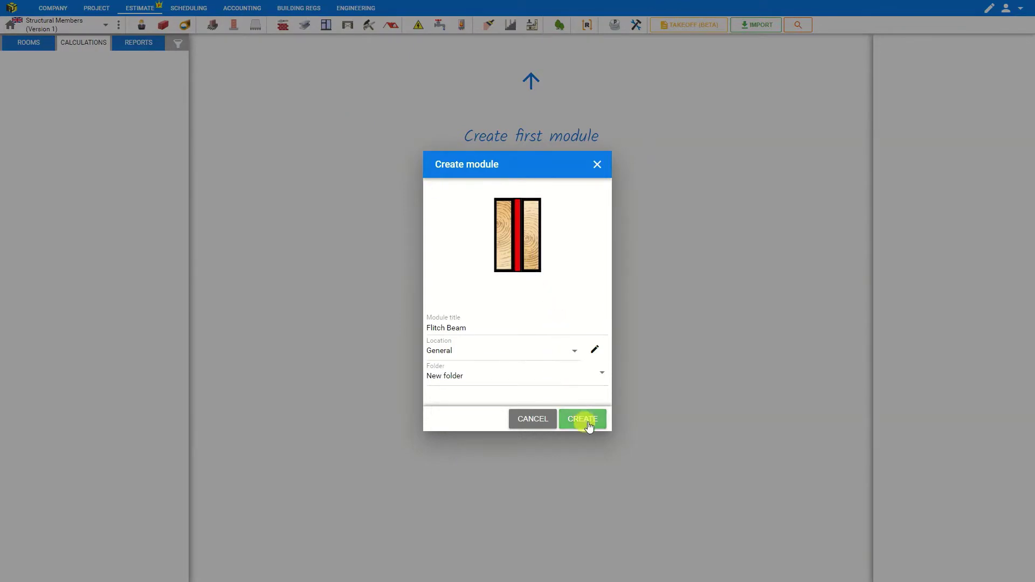
left_click(589, 426)
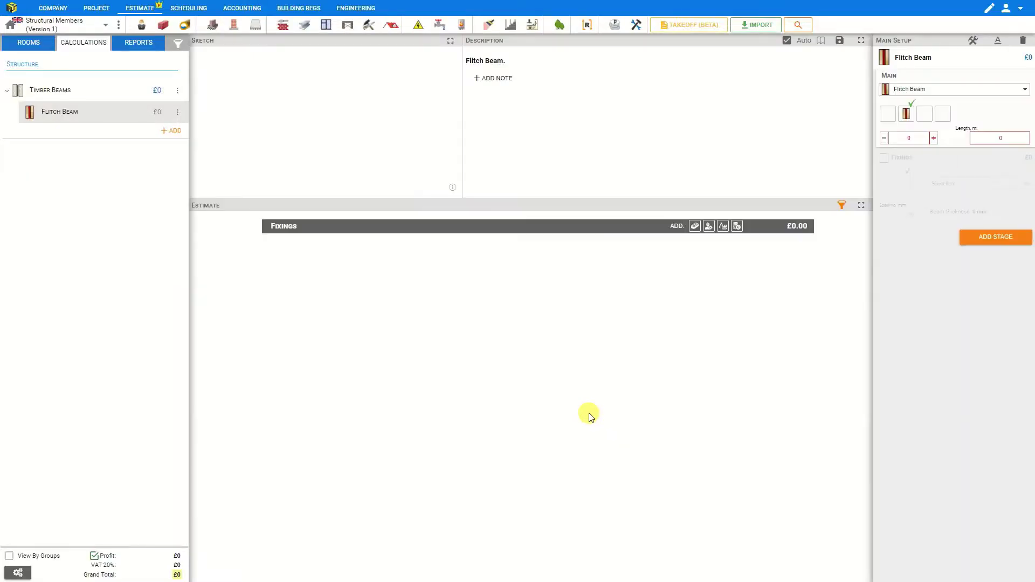
Enlarge the beam sketch, compare build-ups, and settle on Timber x 2; Steel x 1
left_click(450, 41)
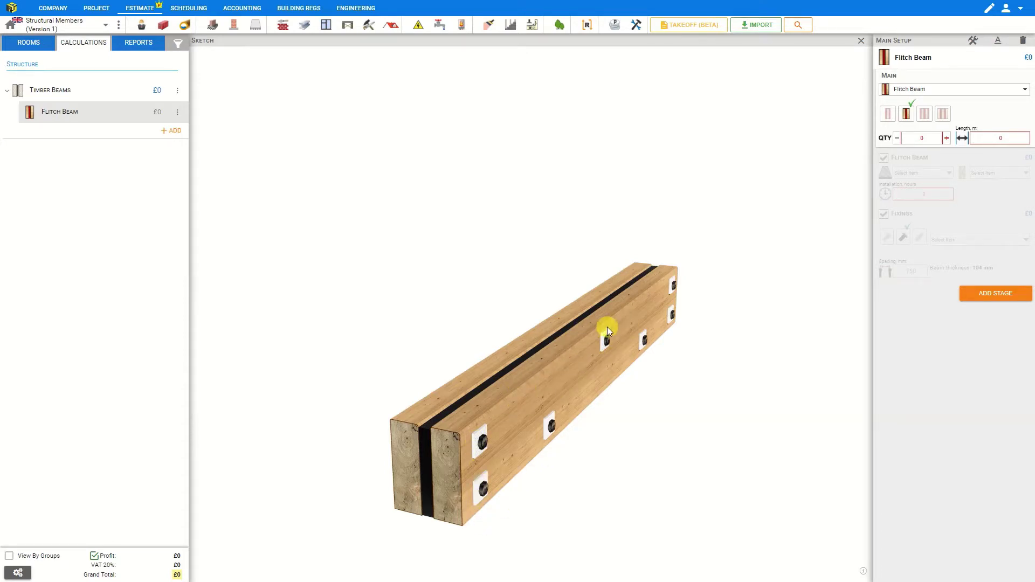
left_click(887, 115)
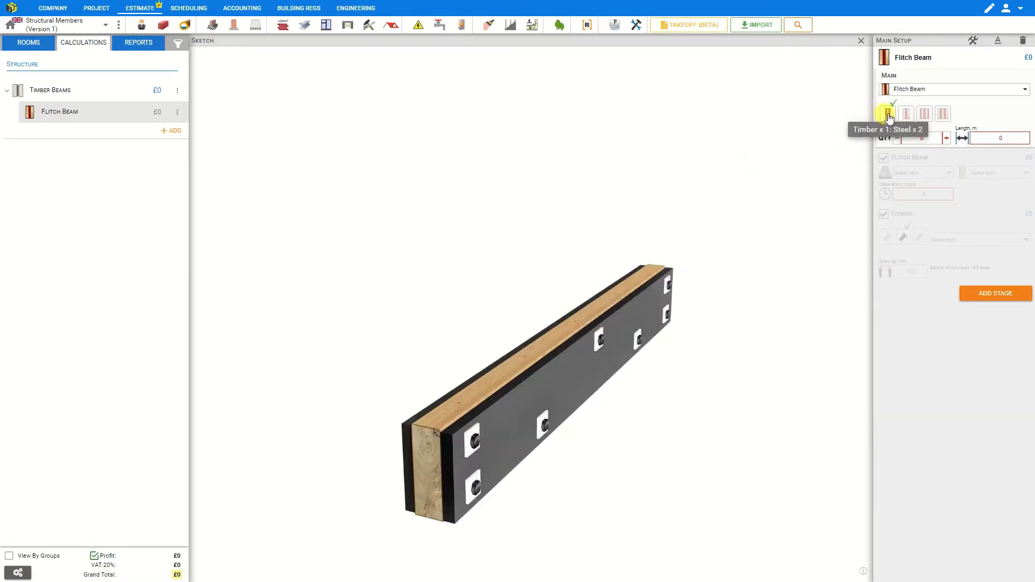
left_click(908, 115)
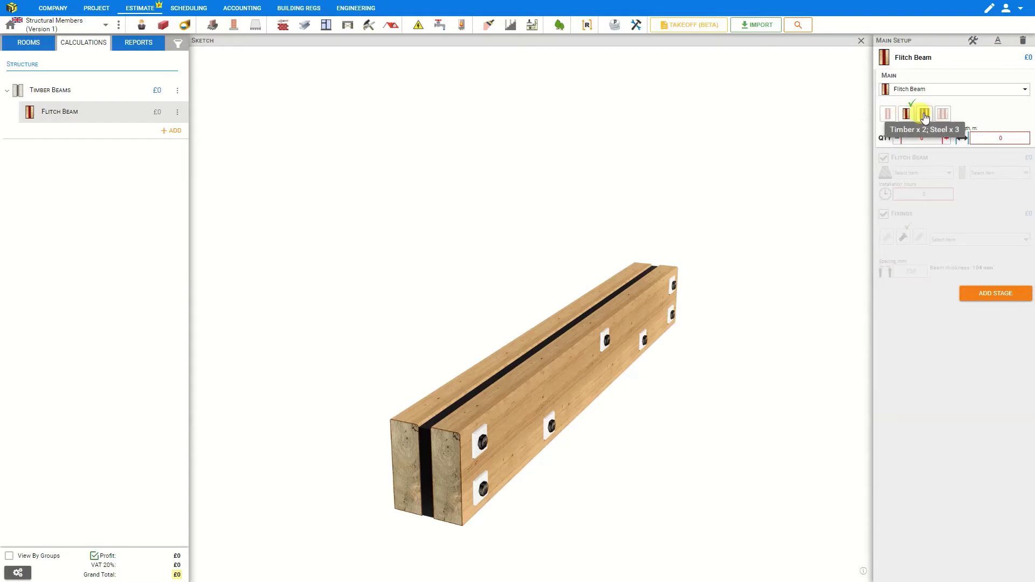
left_click(924, 115)
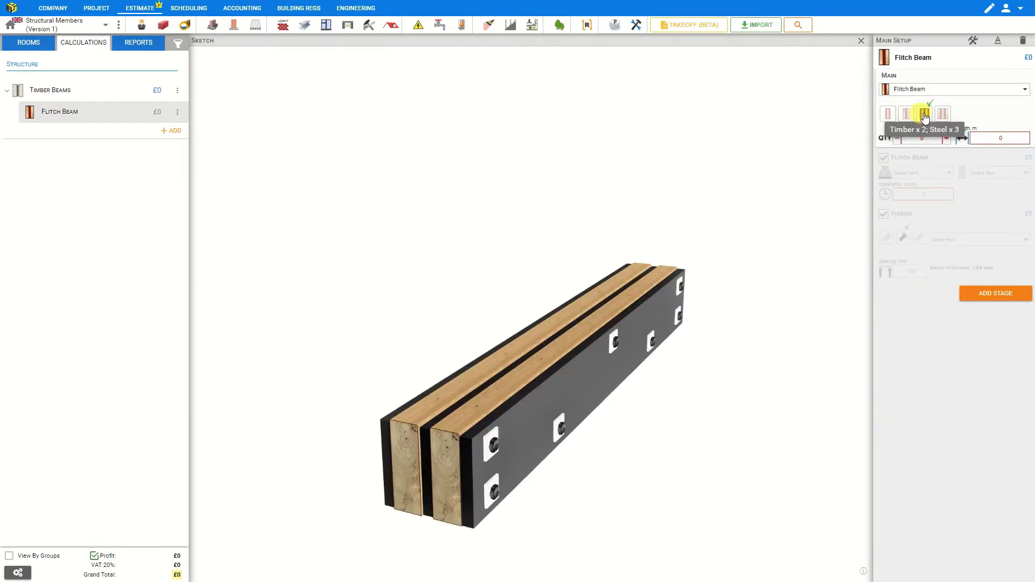
left_click(942, 115)
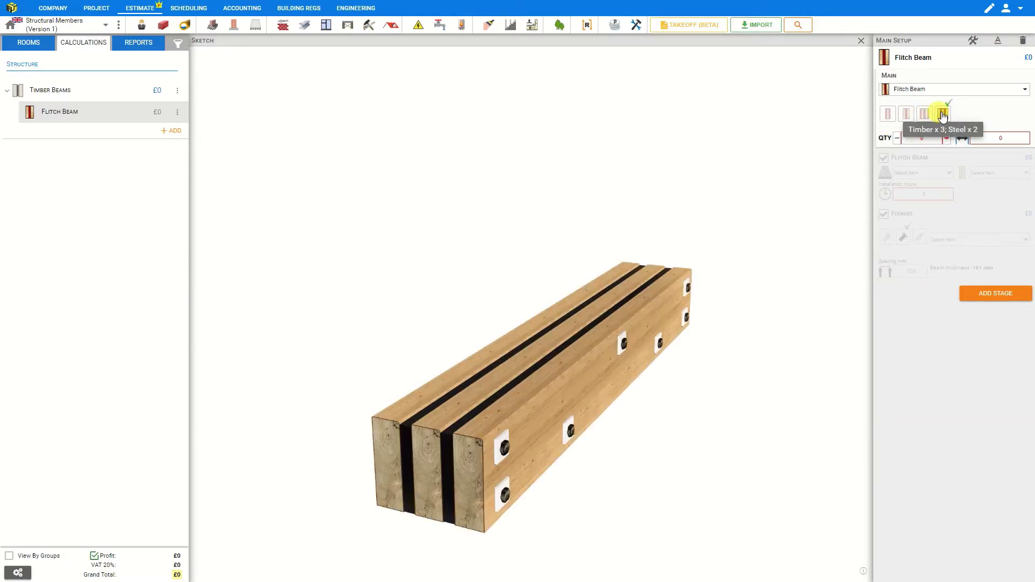
left_click(908, 116)
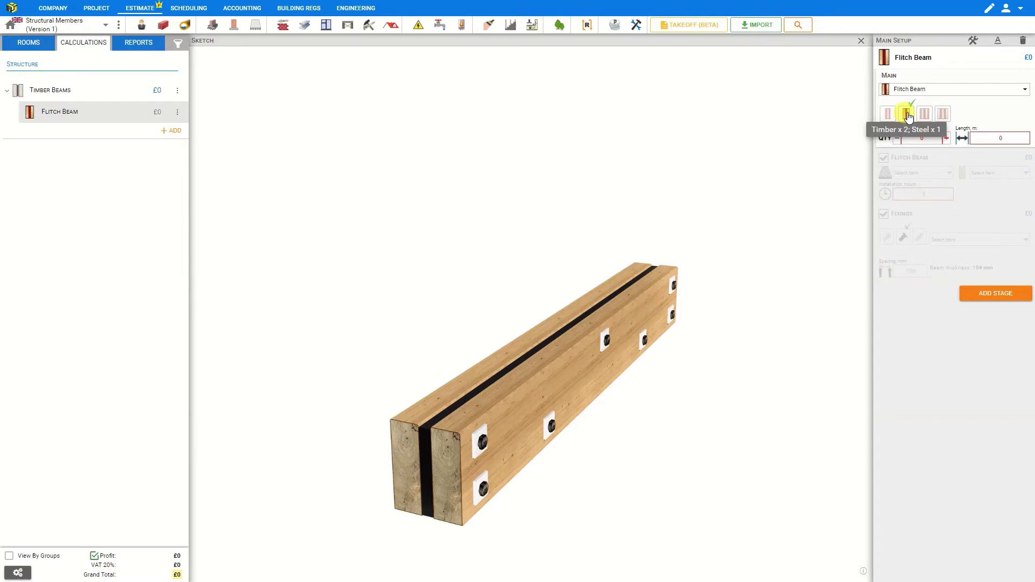
Restore the normal layout and set the beam quantity to 2 and length to 8 m
left_click(861, 40)
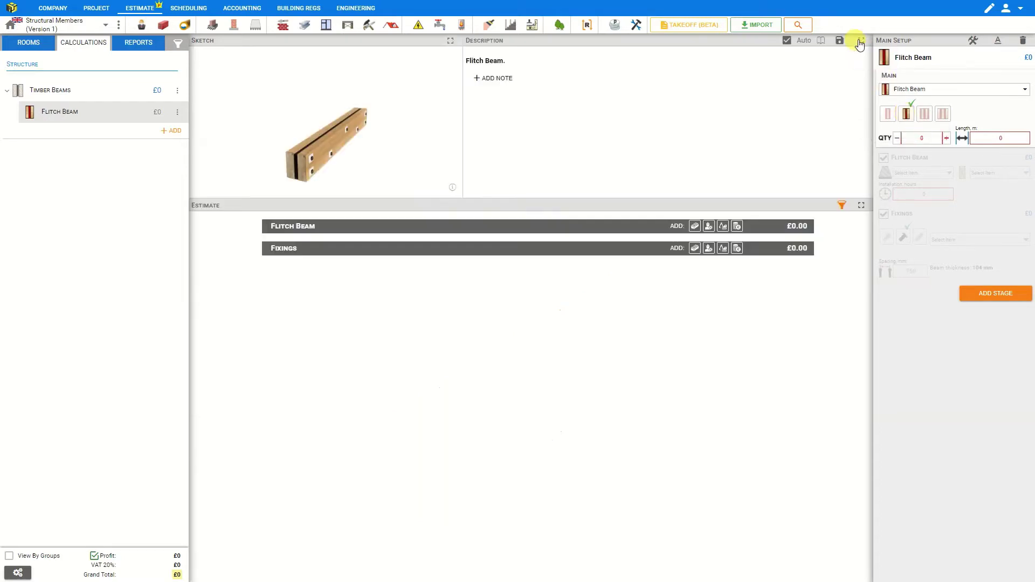
left_click(924, 139)
left_click(946, 139)
left_click(946, 139)
double_click(1018, 139)
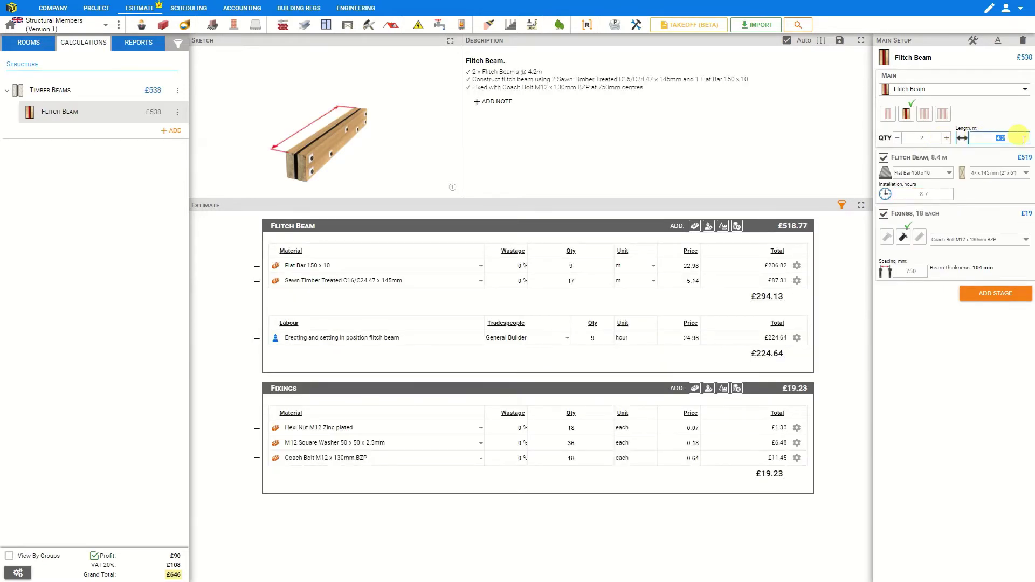
type("8")
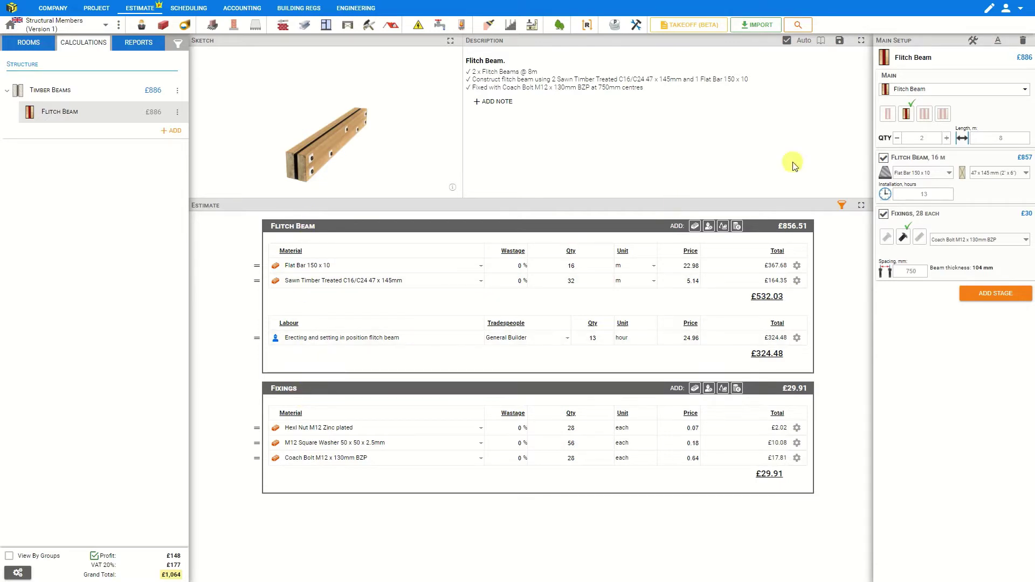
Use a Flat Bar 200 x 10 plate, 47 x 225 mm timbers and 15 installation hours
left_click(950, 176)
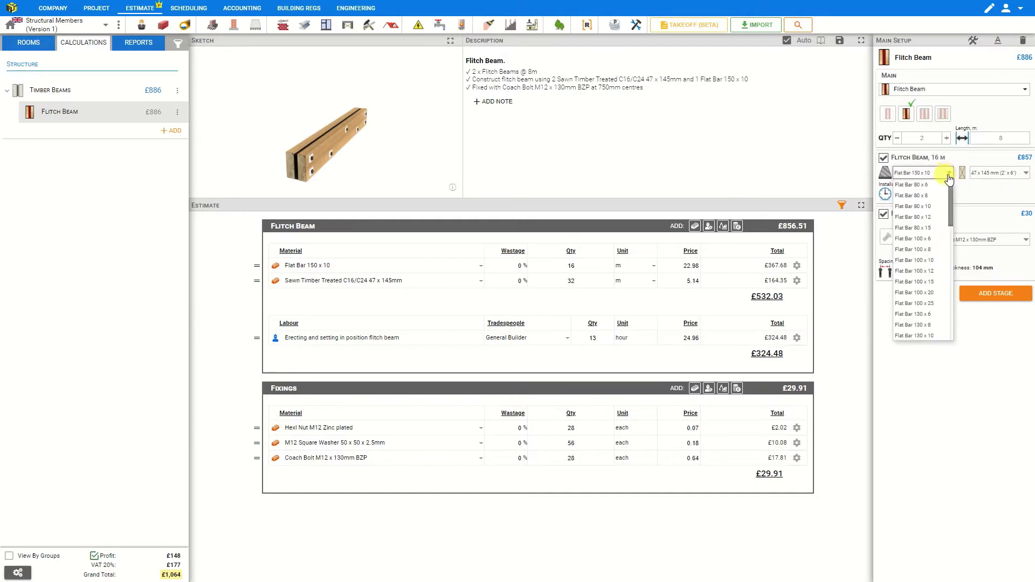
left_click_drag(950, 195, 954, 269)
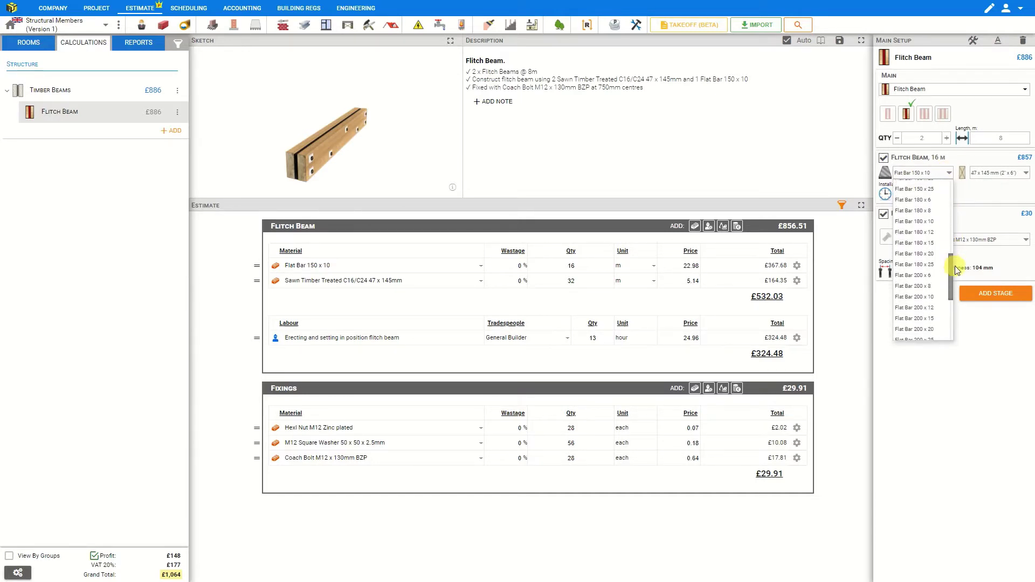
left_click(911, 298)
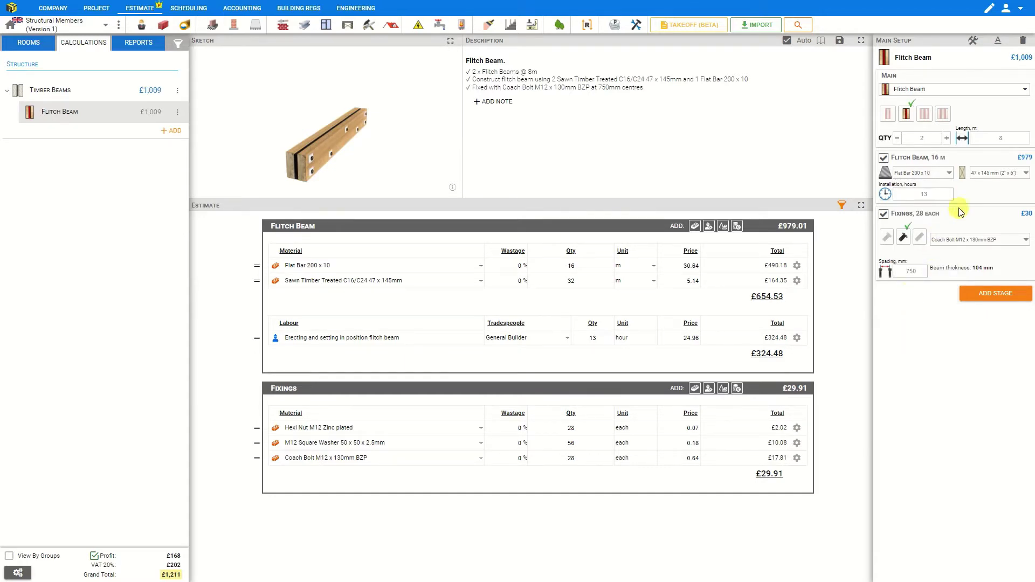
left_click(985, 173)
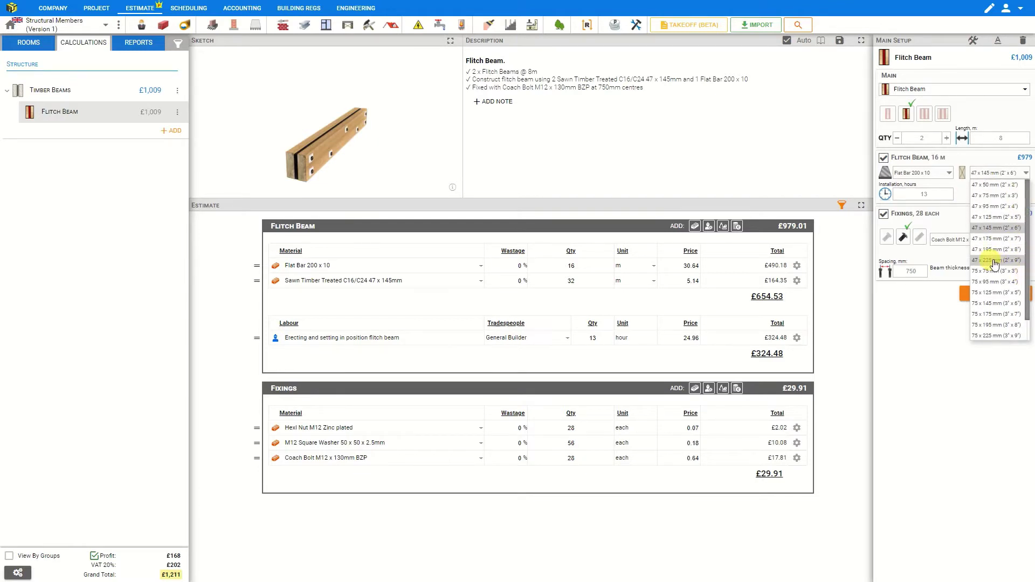
left_click(995, 261)
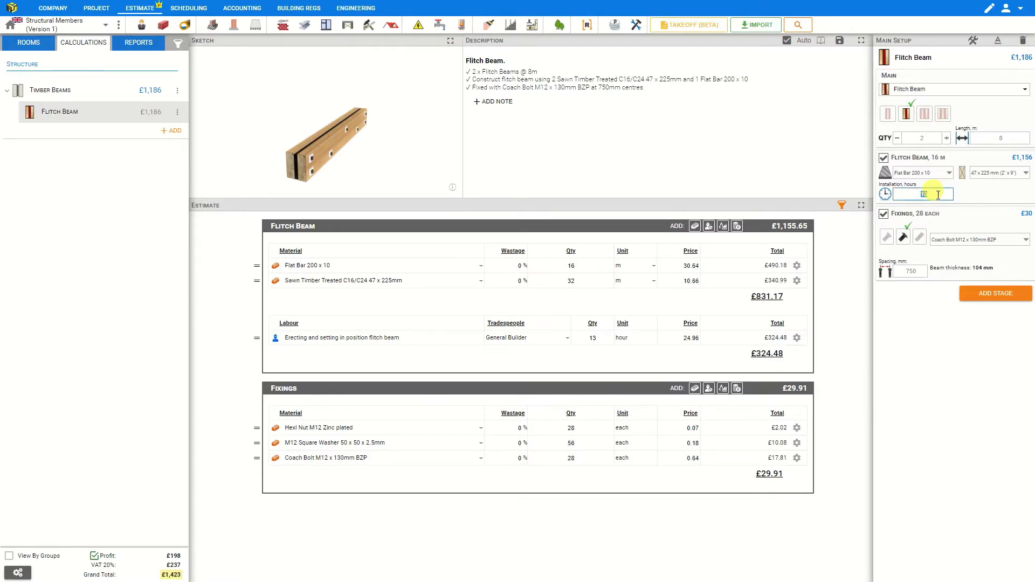
type("15")
key("Return")
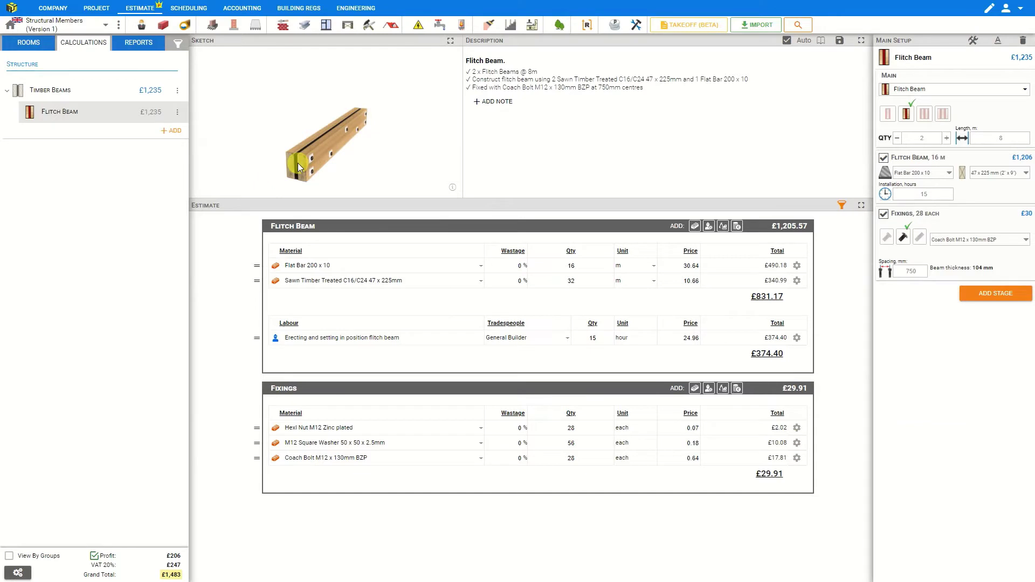
Compare High Tensile and Coach Bolt fixings, then switch to Threaded Bar and list its sizes
left_click(888, 240)
left_click(906, 240)
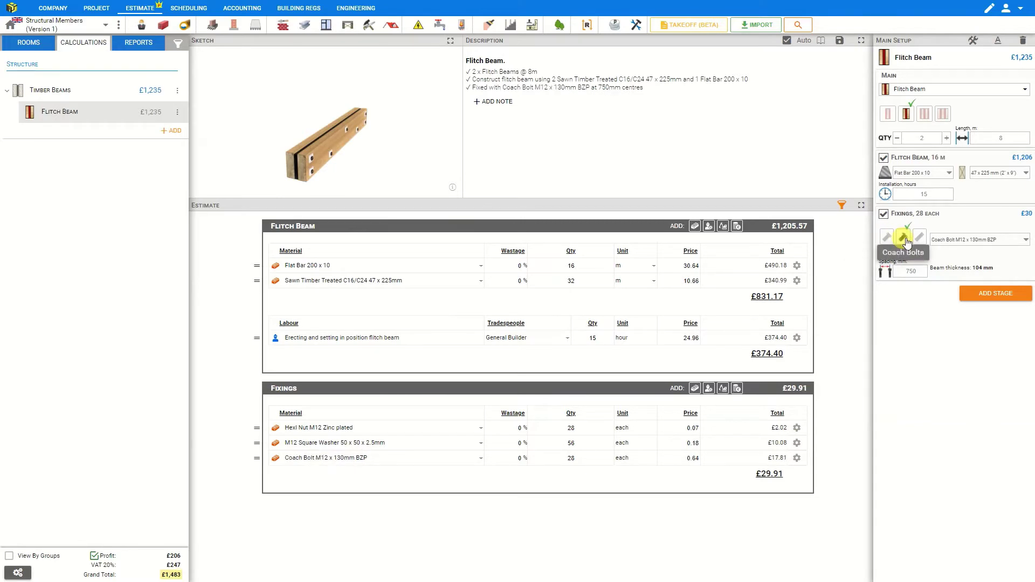
left_click(920, 238)
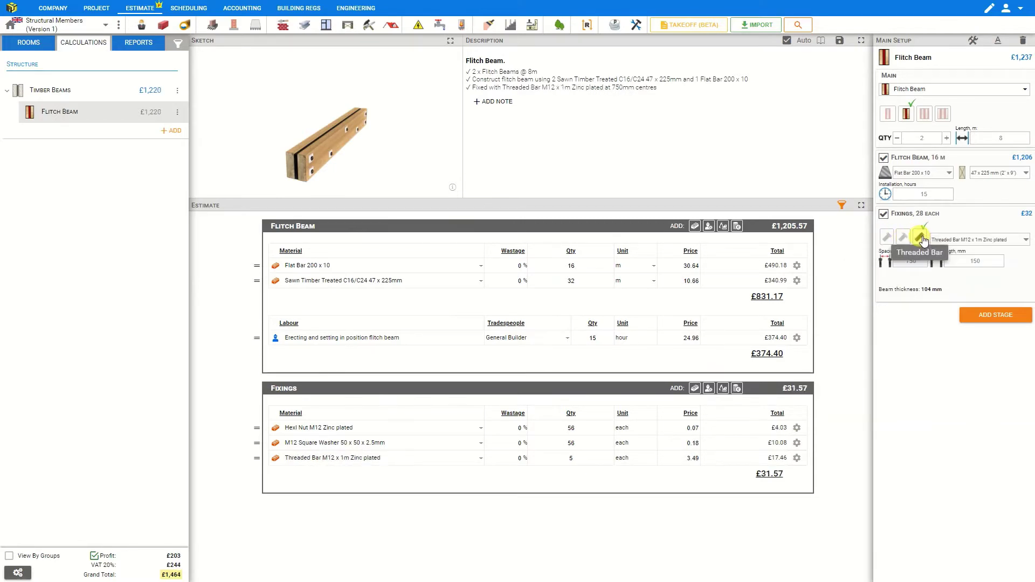
left_click(889, 237)
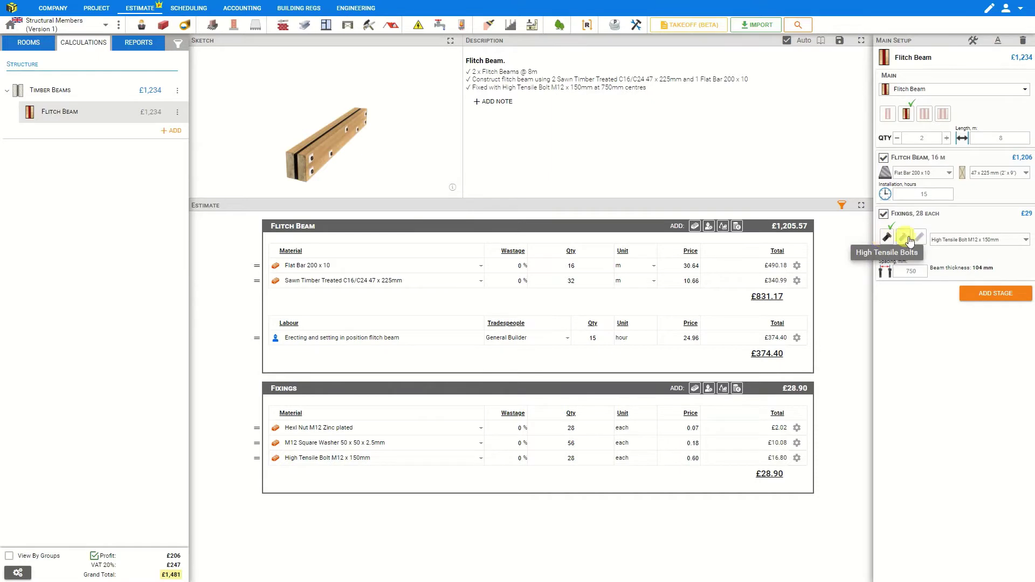
left_click(970, 240)
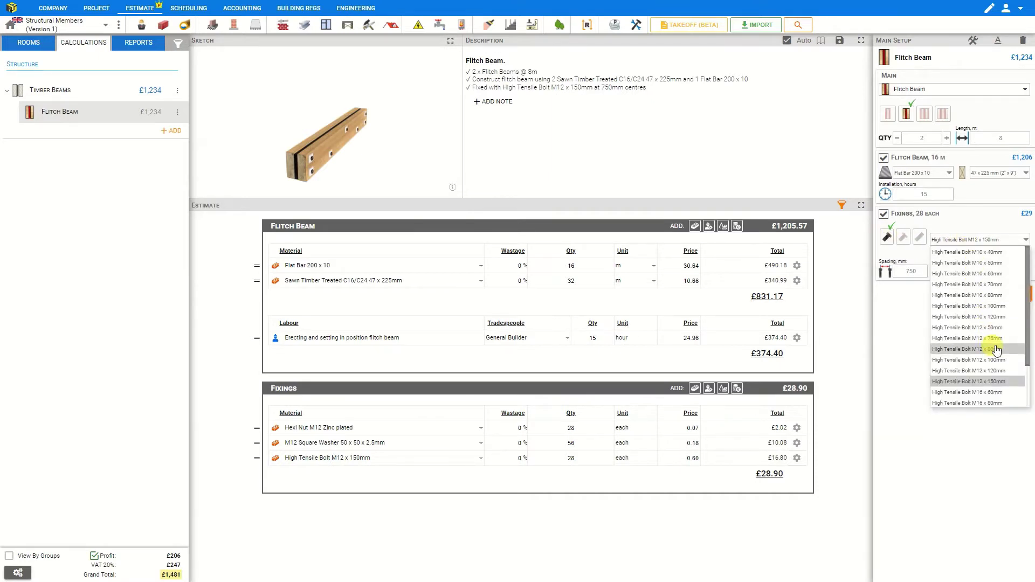
left_click(904, 242)
left_click(1011, 239)
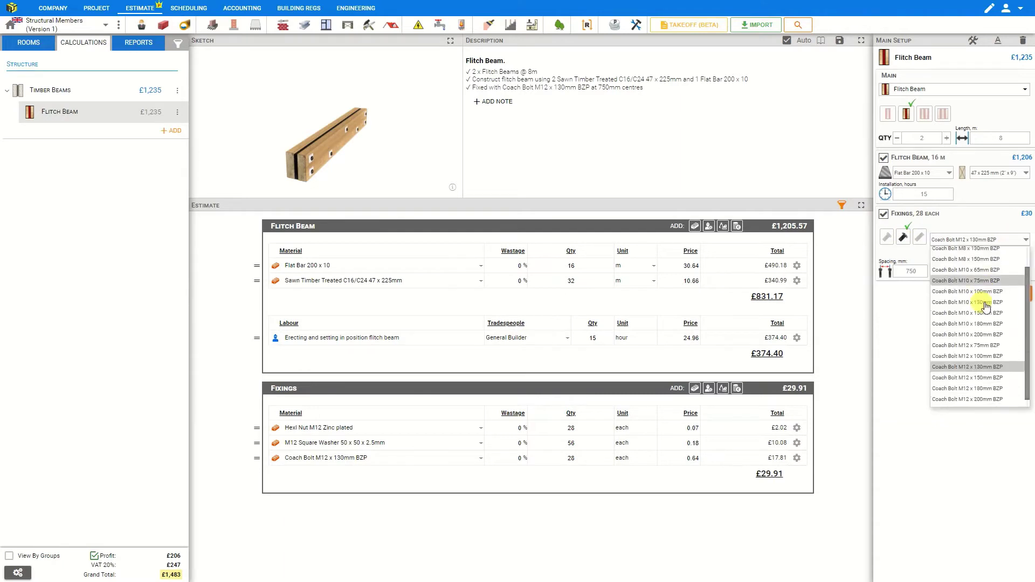
left_click(919, 238)
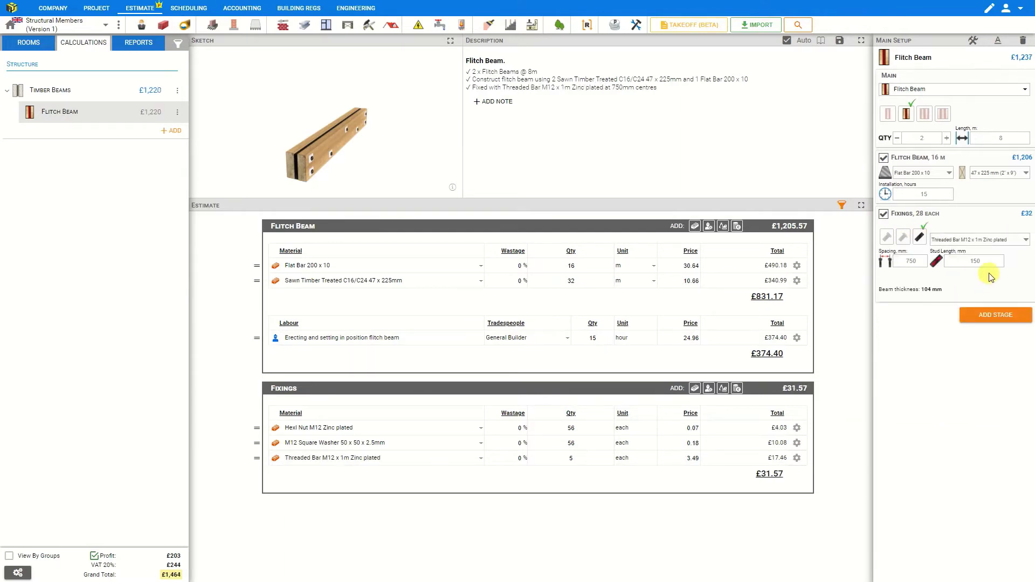
left_click(984, 239)
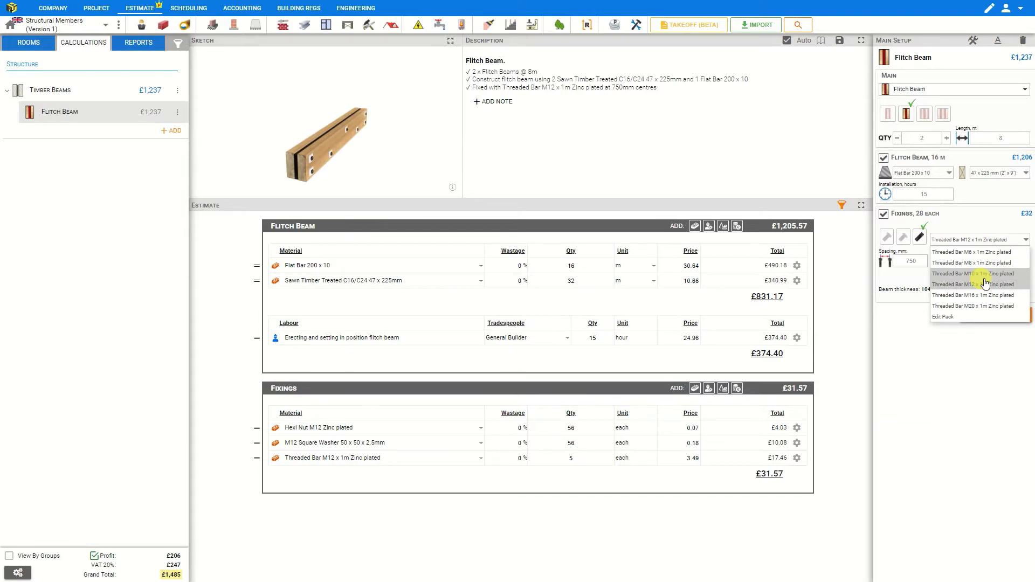
Edit the Threaded Bar pack, search the library for 'threaded bar', and cancel a new material
left_click(941, 318)
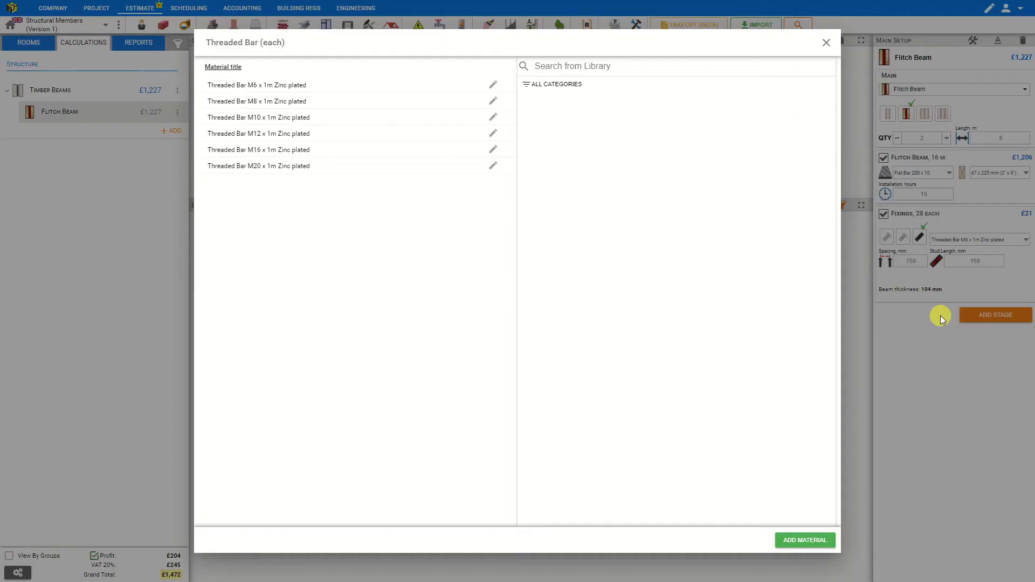
left_click(573, 65)
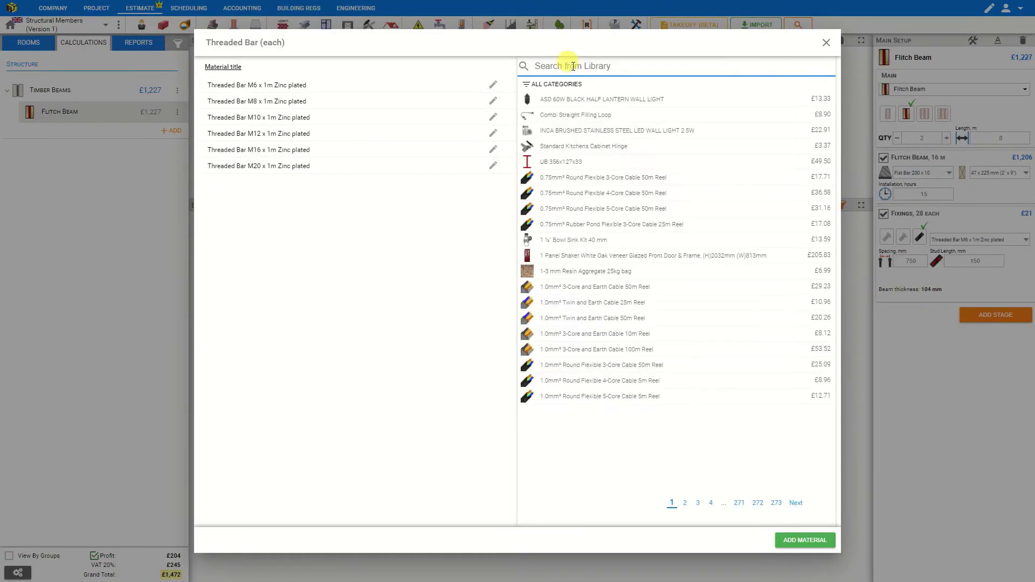
type("threaded bar")
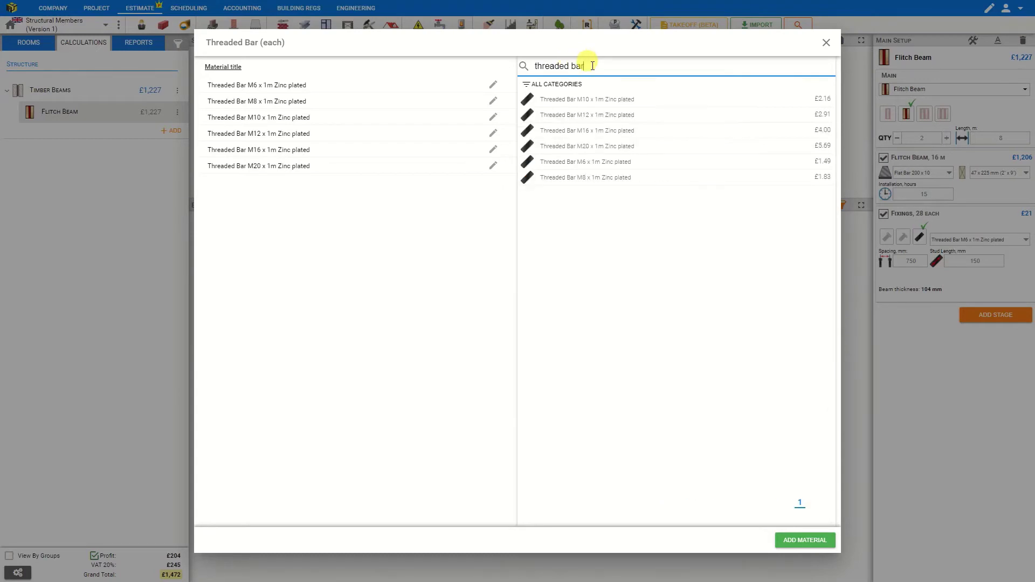
left_click(804, 540)
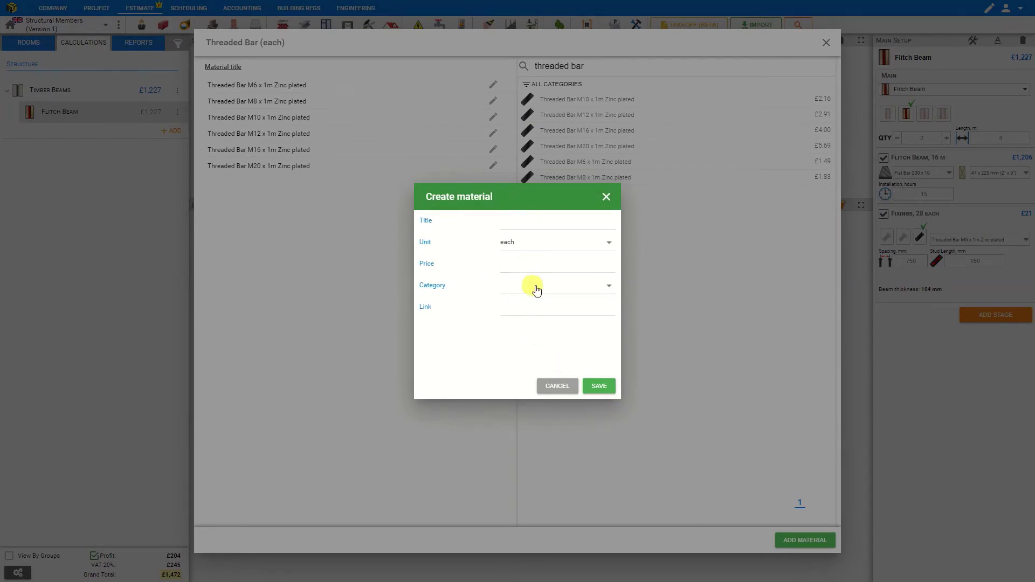
left_click(561, 386)
Close the threaded bar pack and fix the beam with High Tensile Bolt M12 x 150mm
left_click(824, 42)
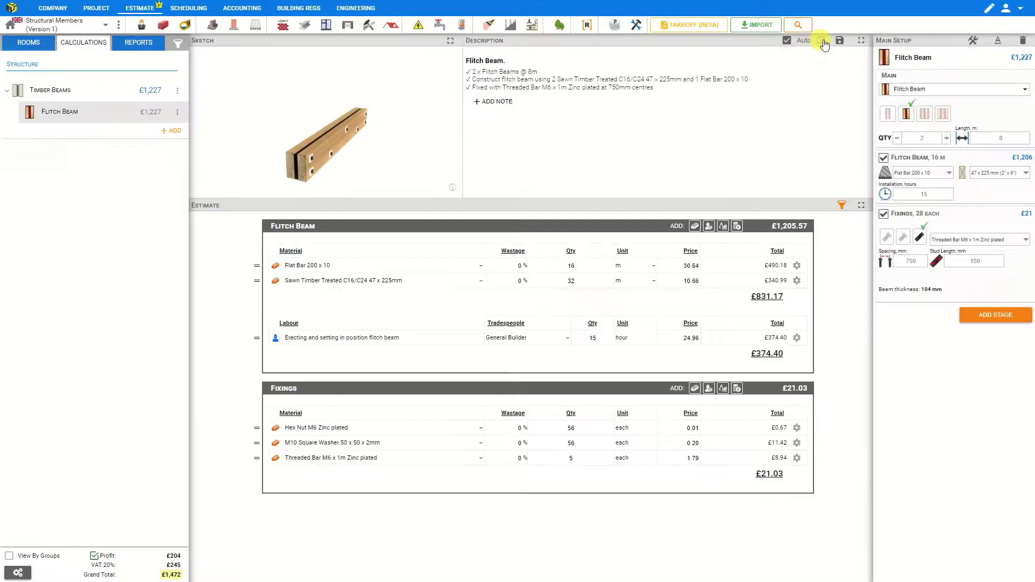
left_click(887, 238)
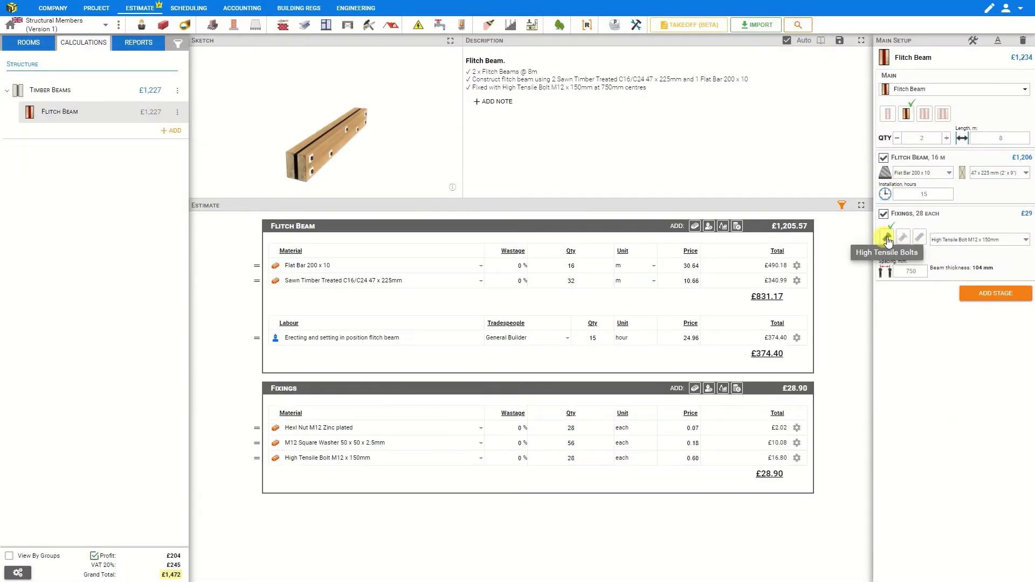
left_click(962, 239)
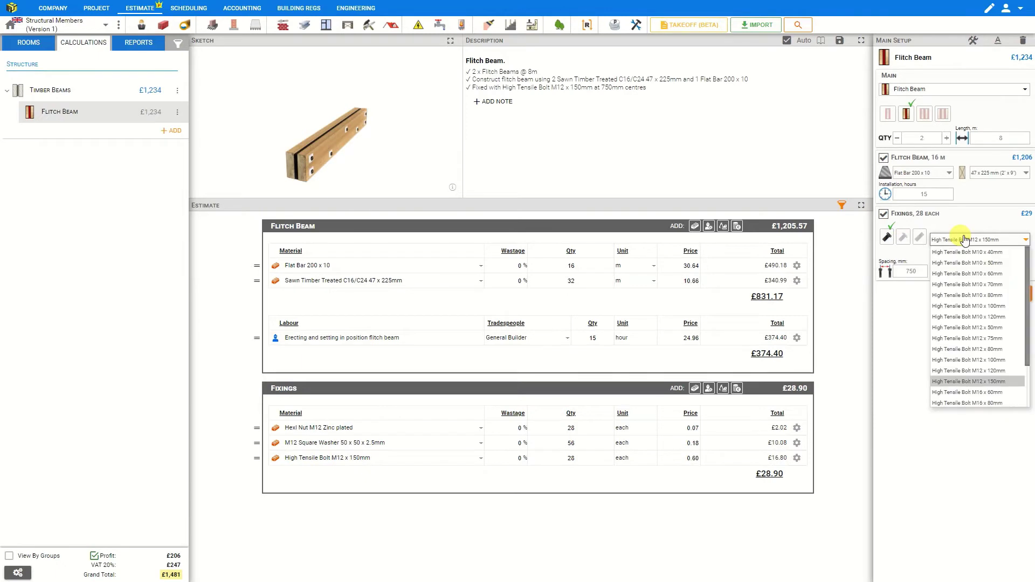
left_click(982, 306)
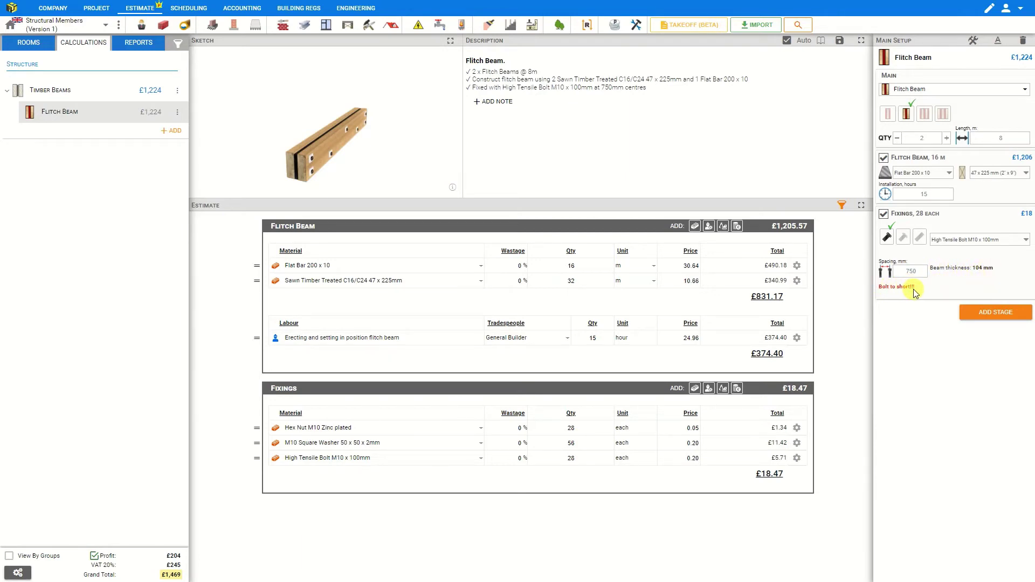
left_click(985, 242)
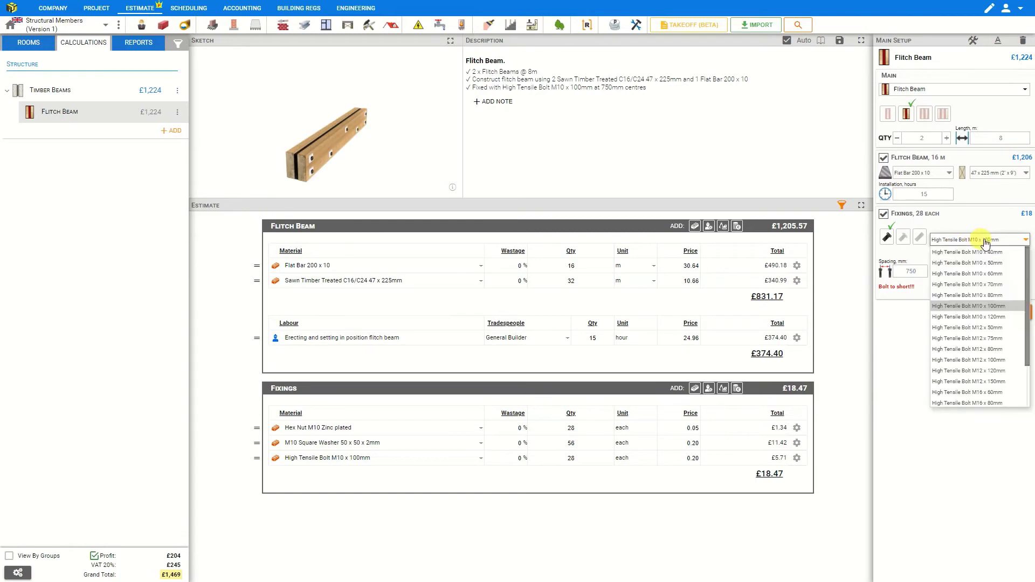
left_click(995, 381)
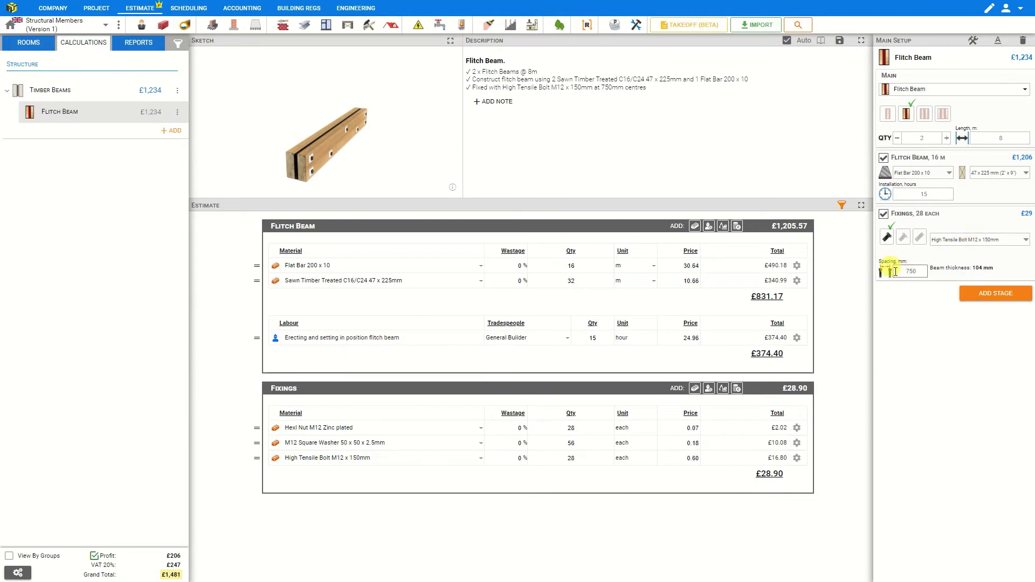
Enlarge the 3D sketch and change the fixing spacing from 750 to 500 mm
left_click(917, 272)
double_click(415, 143)
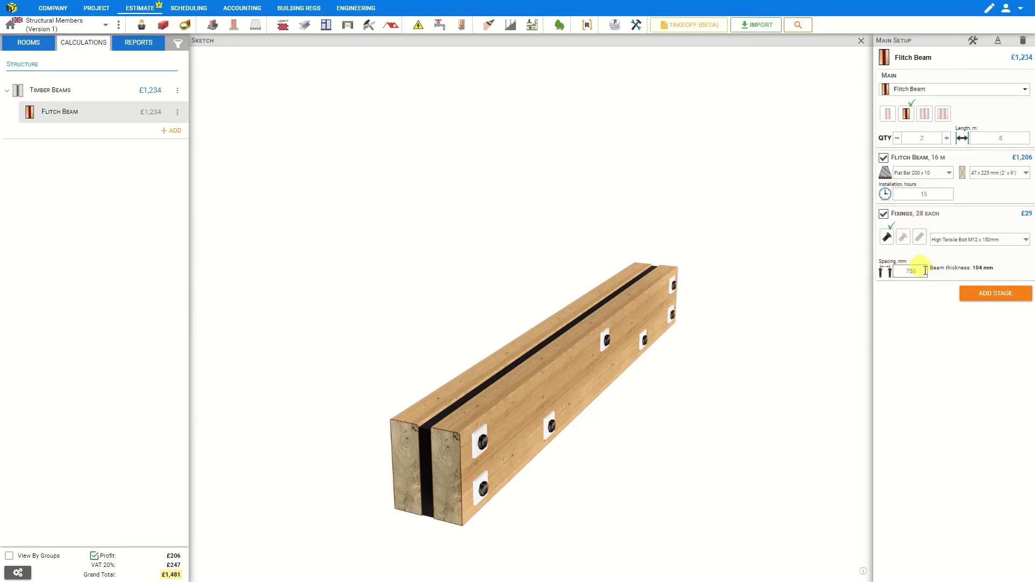
left_click(900, 271)
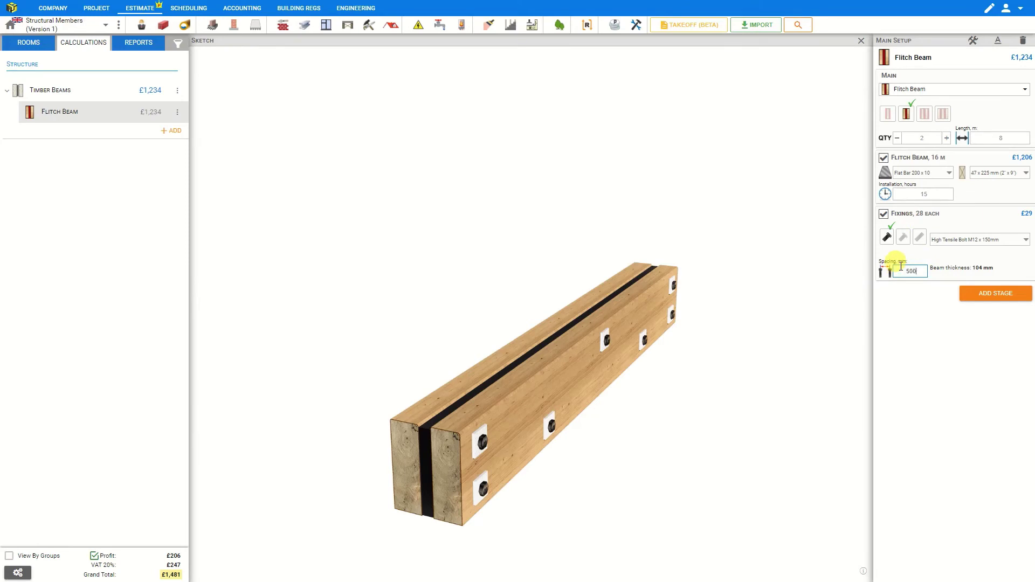
left_click(1001, 257)
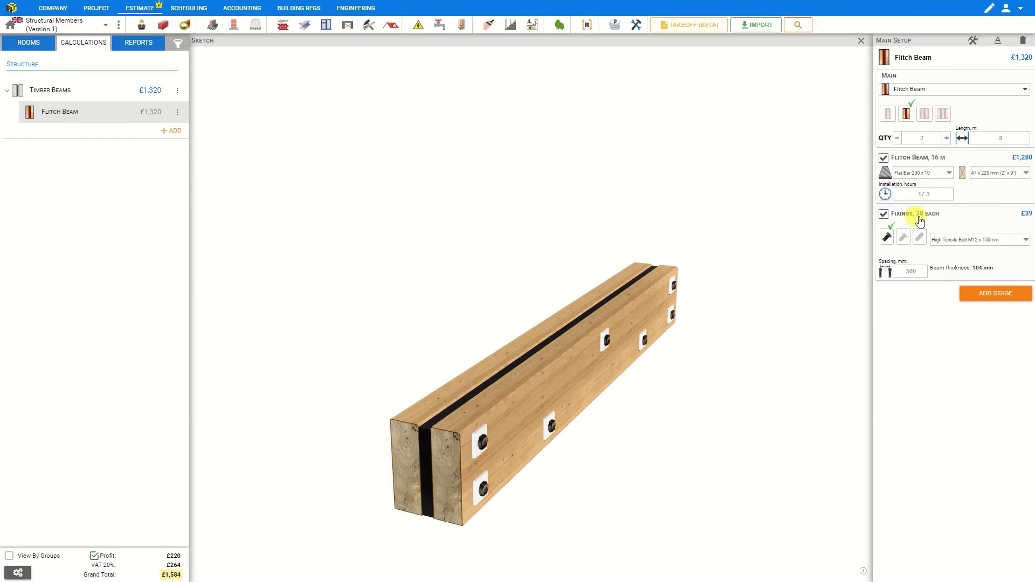
Switch fixings to Threaded Bar M16 x 1m Zinc plated and return the sketch to normal size
left_click(919, 237)
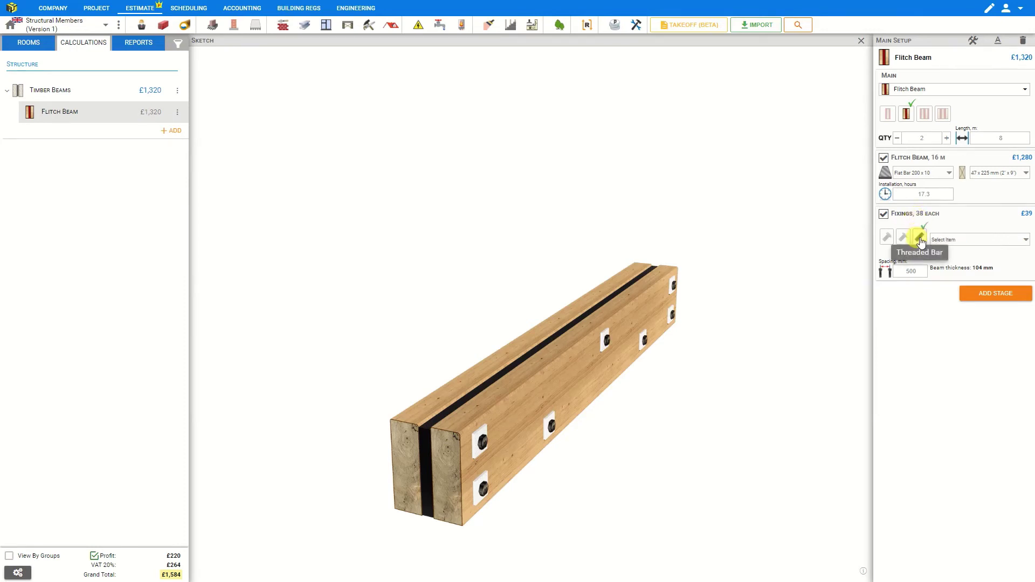
left_click(992, 242)
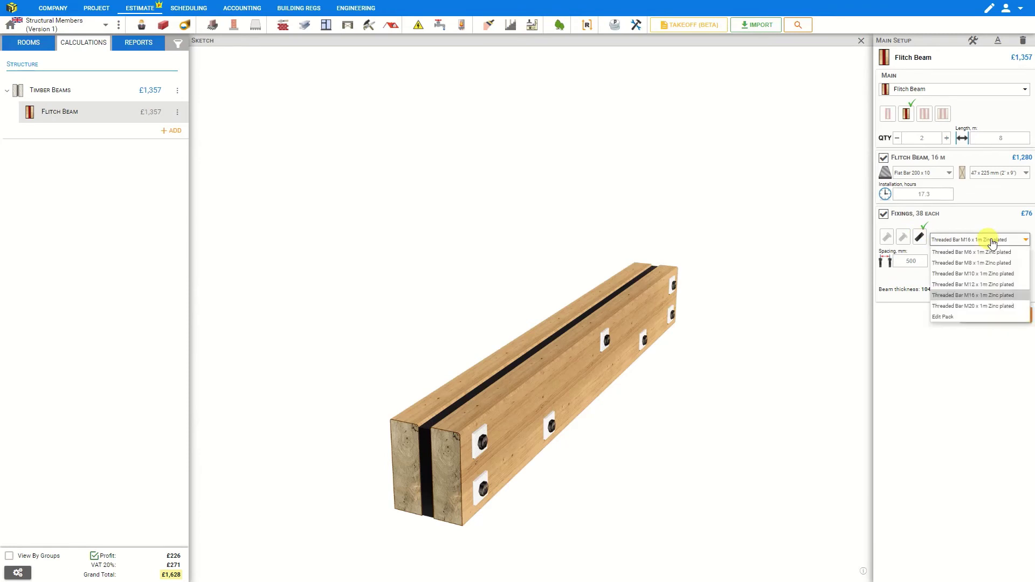
left_click(982, 296)
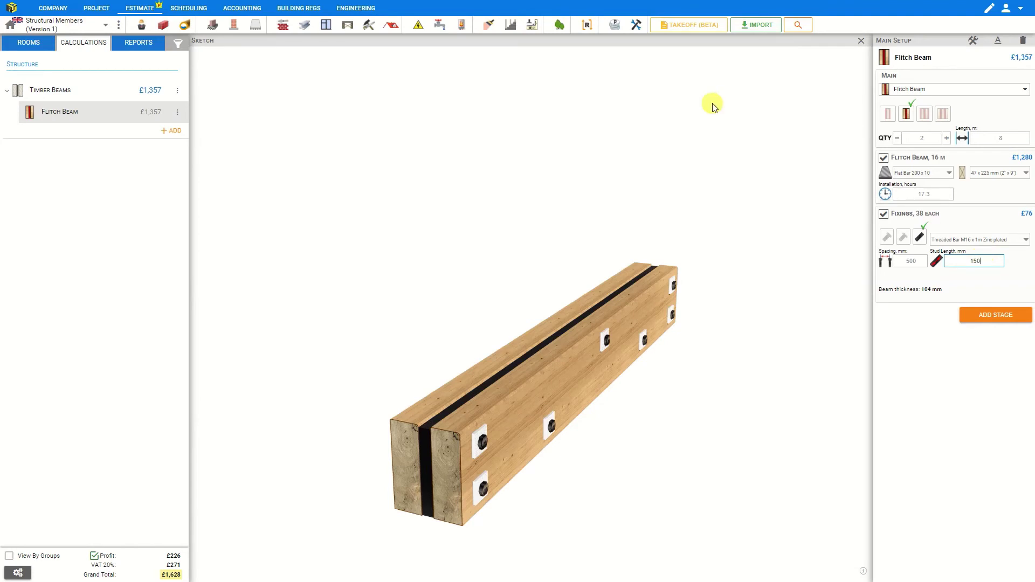
left_click(861, 41)
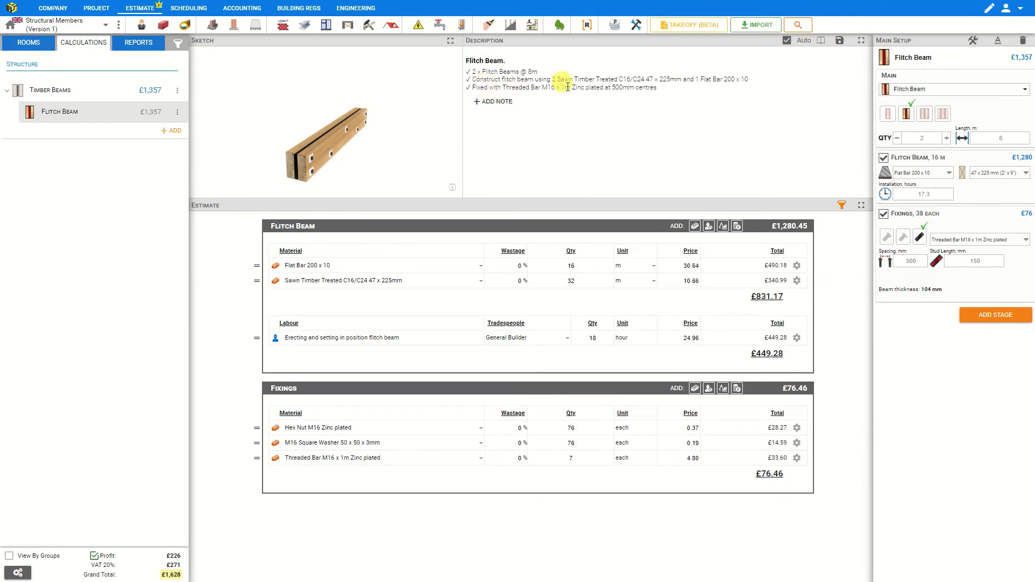
Add a note to the beam description, insert a tick and a cross, then close it
left_click(502, 106)
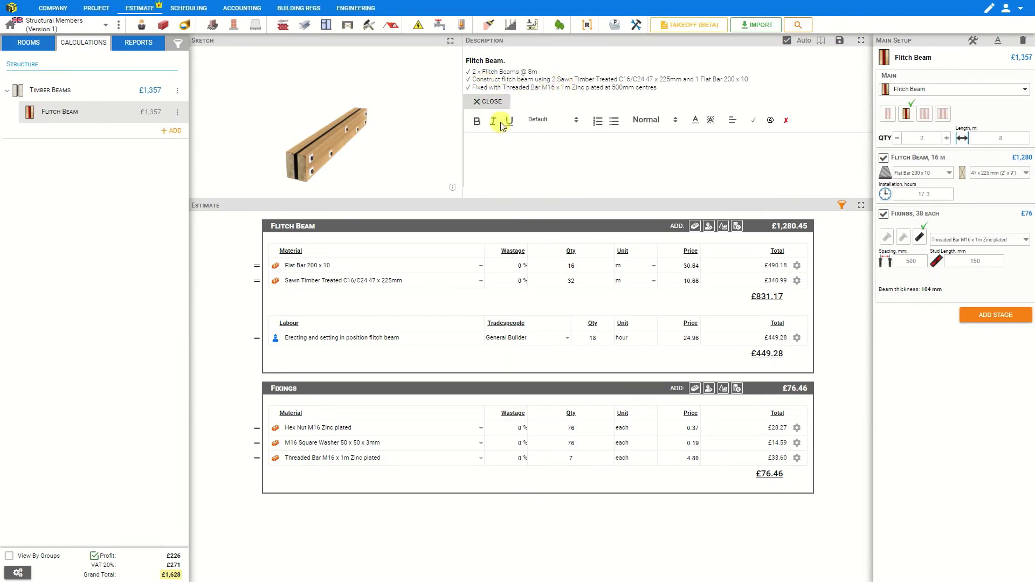
left_click(537, 153)
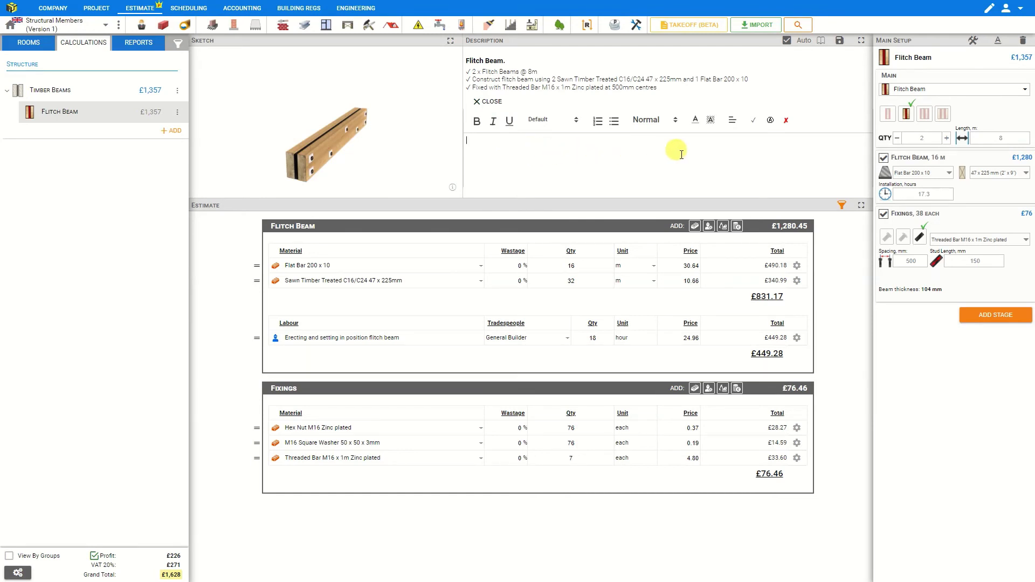
left_click(754, 123)
left_click(786, 122)
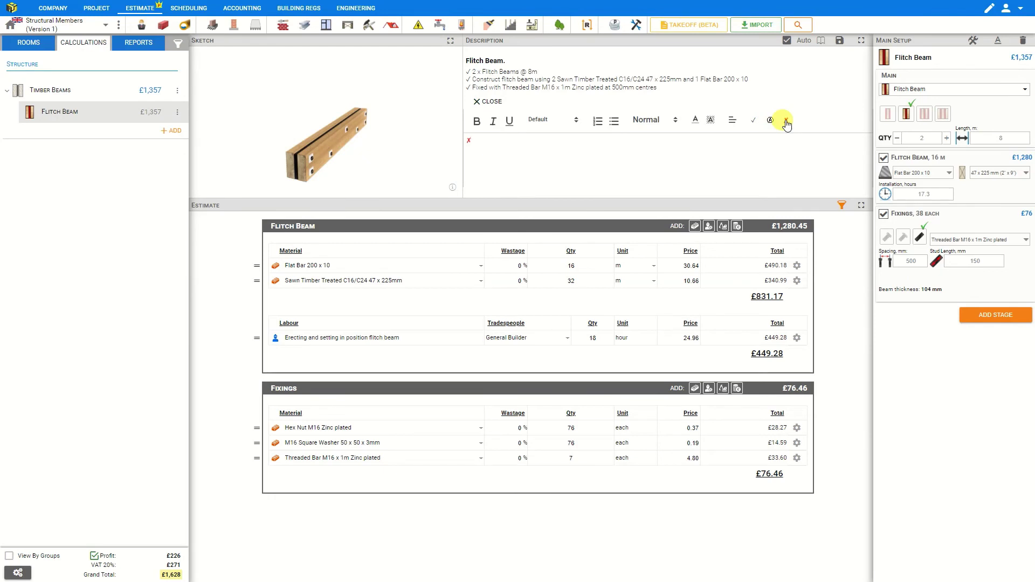
left_click(486, 102)
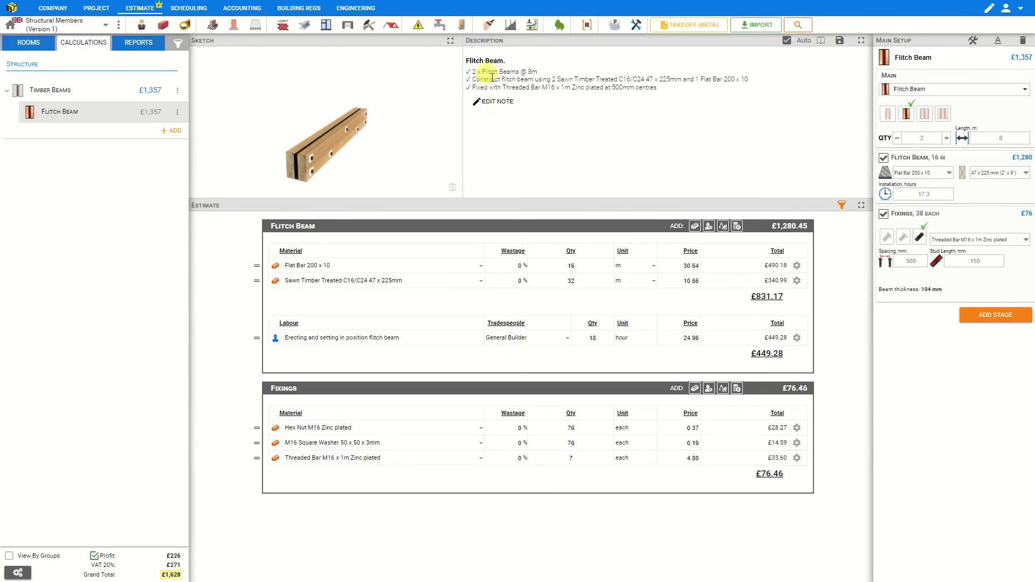
Raise the flitch beam QTY to 3 and restore the Auto description, reading '3 x Flitch Beams @ 8m'
left_click(787, 42)
left_click(546, 95)
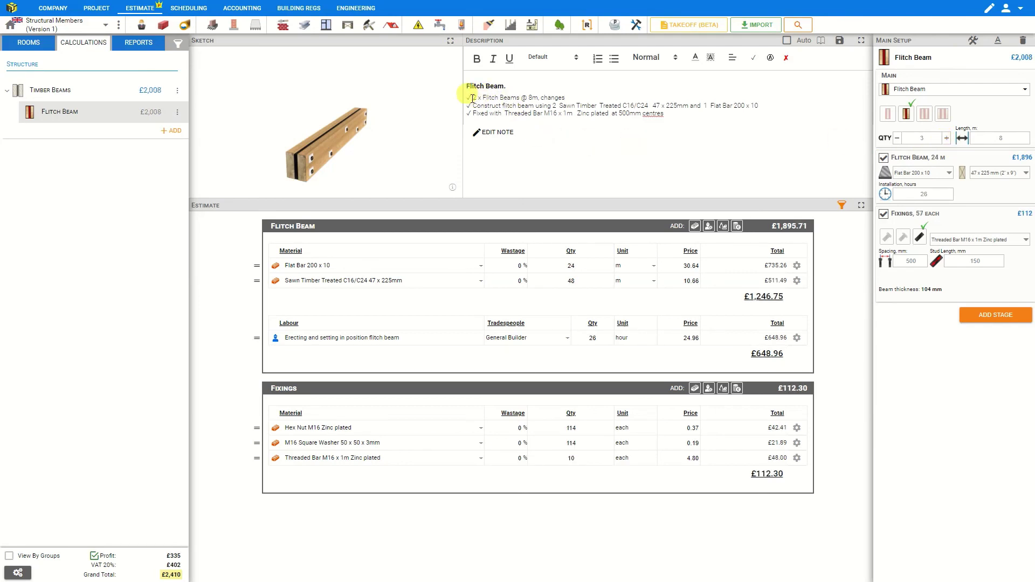
left_click(786, 42)
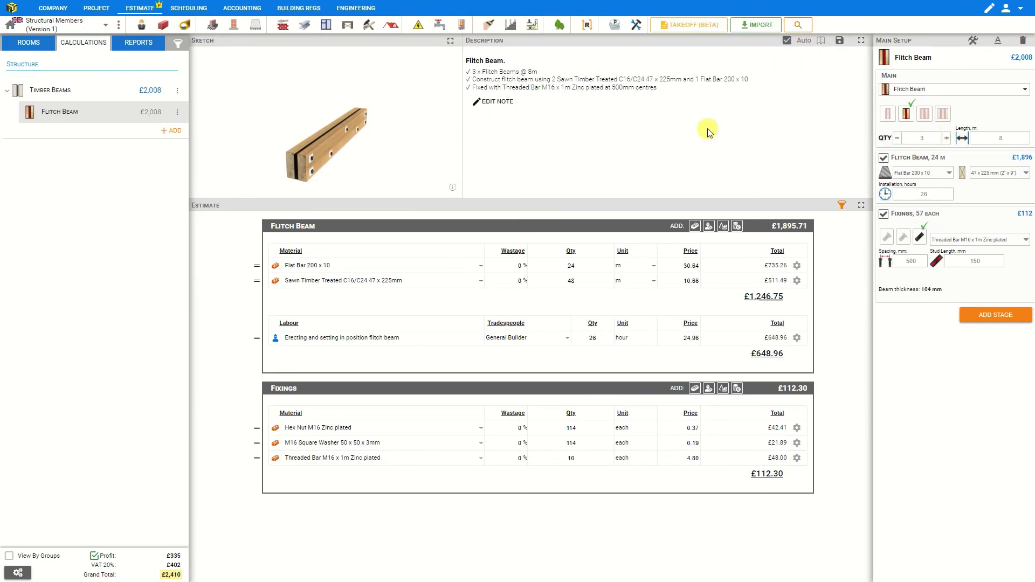